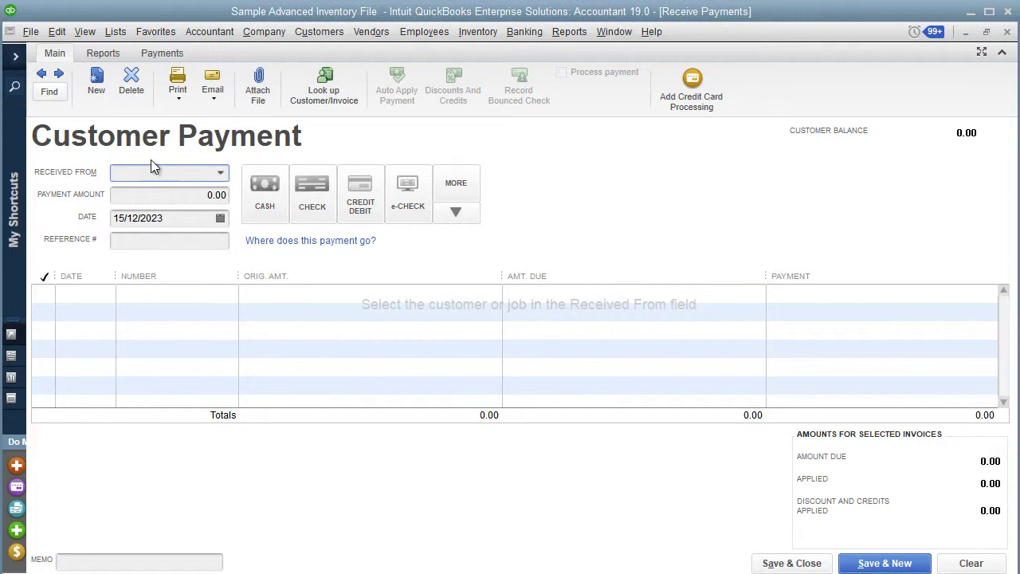
Step: Choose Handy Builders as the paying customer and apply the payment to invoices 1006 and 1009
{"action": "type", "text": "Handy Builders"}
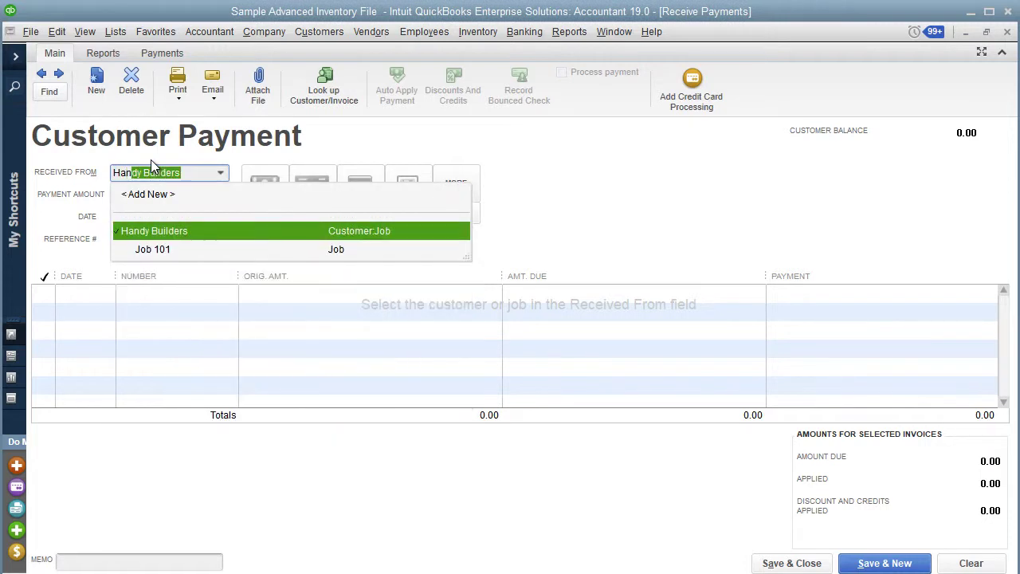
{"action": "left_click", "coordinate": [146, 230]}
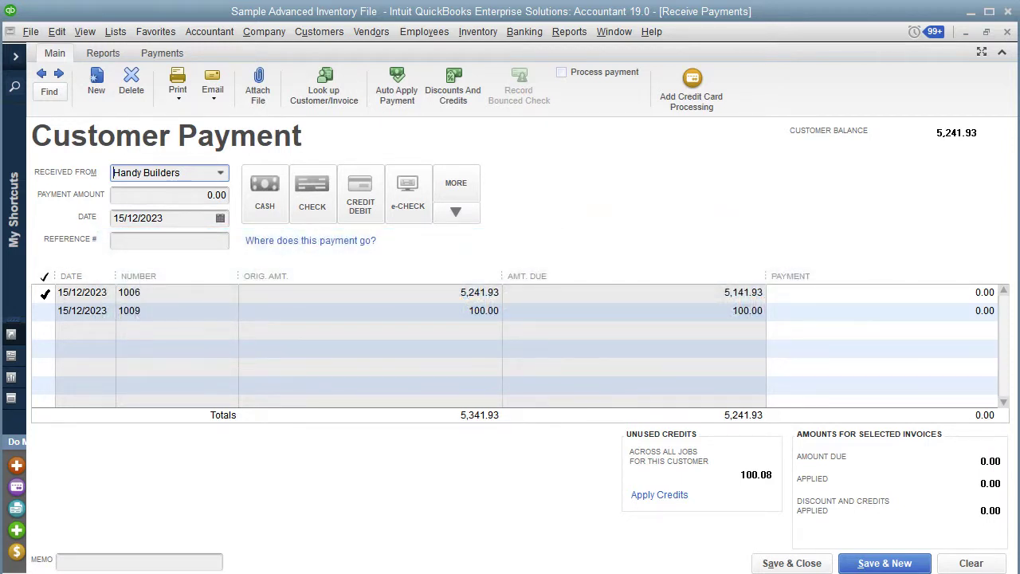
{"action": "left_click", "coordinate": [45, 293]}
{"action": "left_click", "coordinate": [44, 310]}
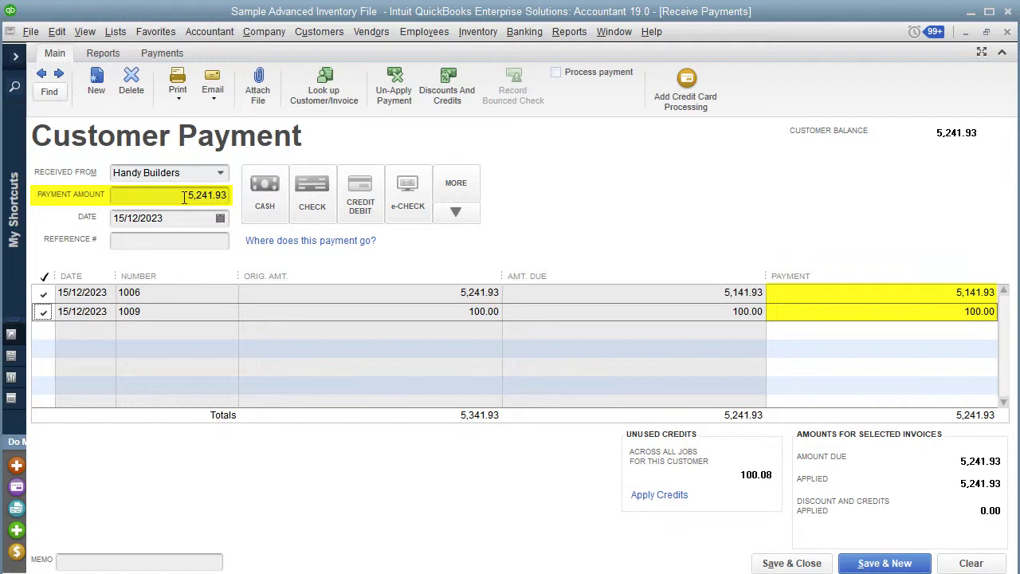
Step: Clear the selected invoices and set the Handy Builders payment amount to 100.00
{"action": "left_click", "coordinate": [44, 276]}
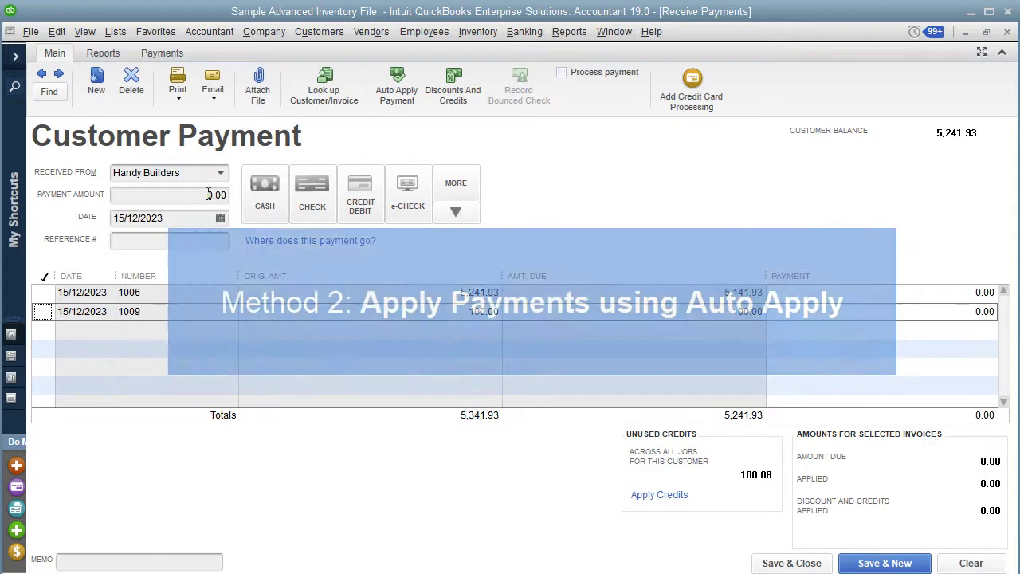
{"action": "left_click", "coordinate": [209, 195]}
{"action": "type", "text": "10"}
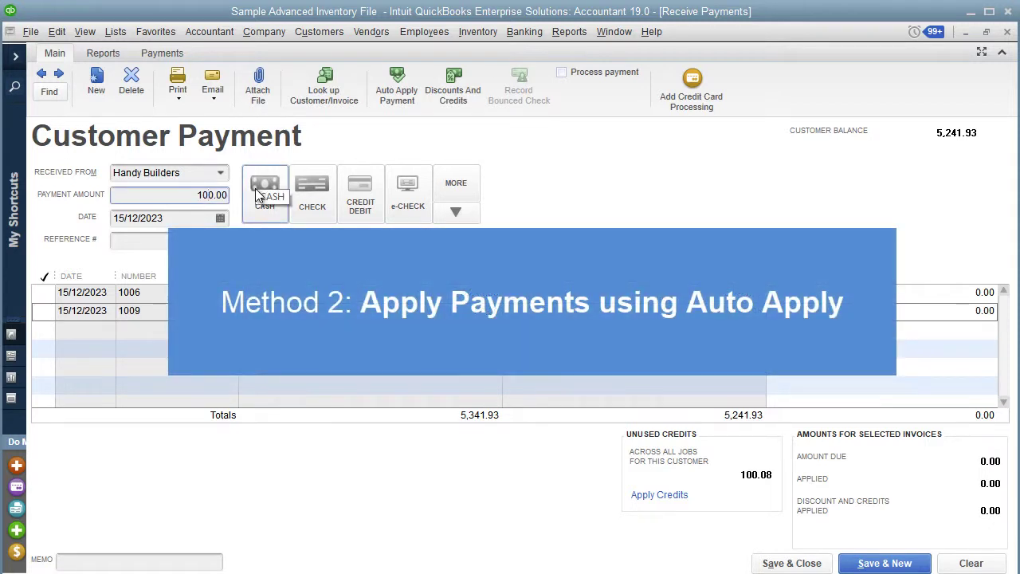
{"action": "left_click", "coordinate": [180, 214]}
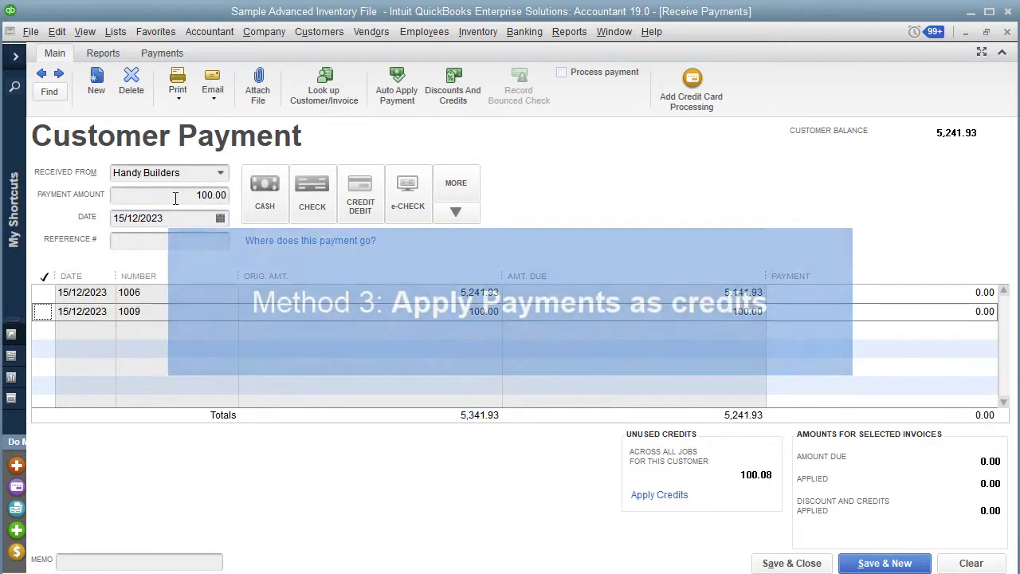
Step: Change the payment amount to 50.00 with no invoice selected, and save the payment to start a new one
{"action": "left_click", "coordinate": [205, 198]}
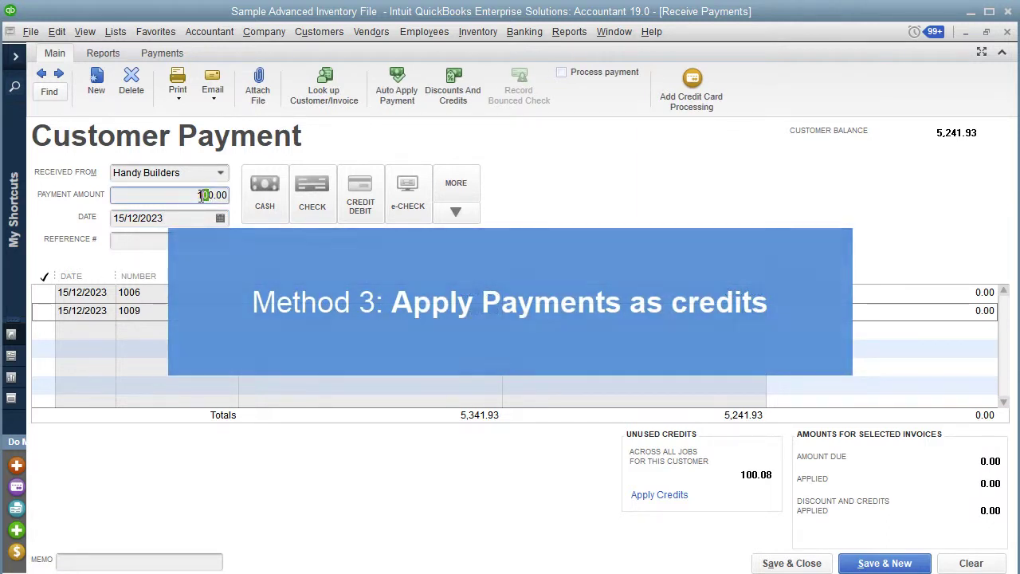
{"action": "left_click_drag", "start_coordinate": [205, 198], "coordinate": [199, 197]}
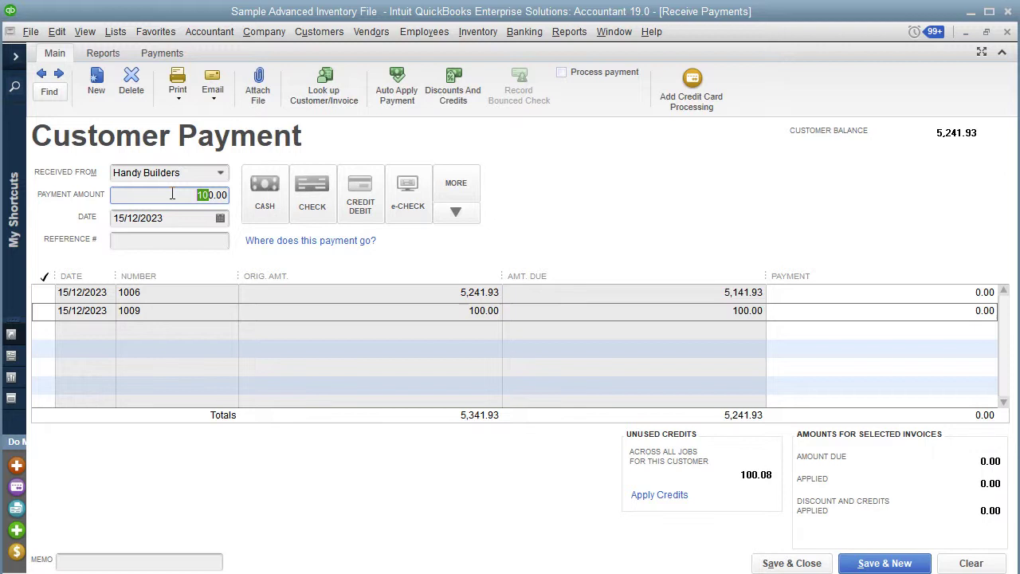
{"action": "type", "text": "5"}
{"action": "left_click", "coordinate": [874, 563]}
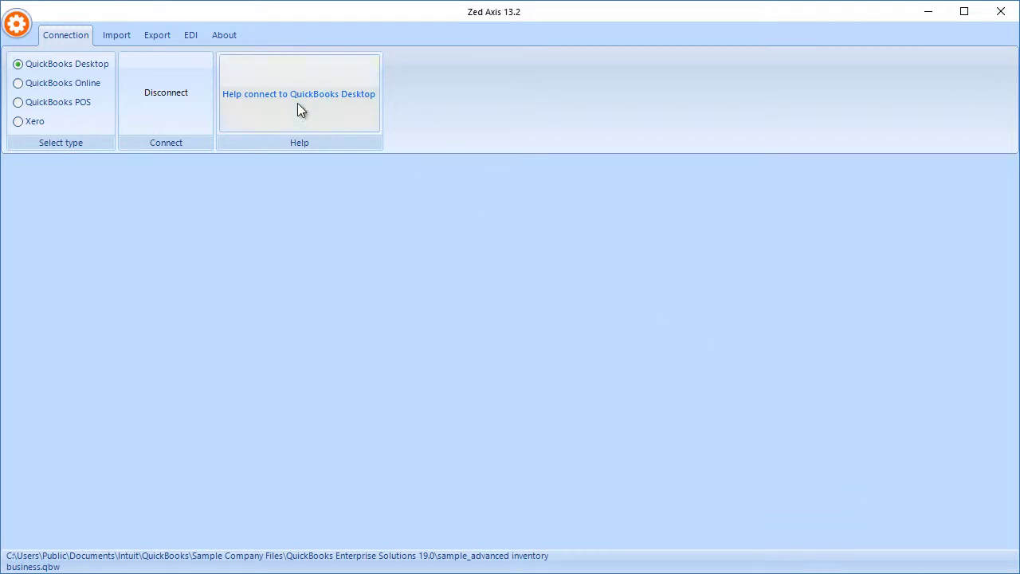
Step: In Zed Axis, choose the "Recieve Pmt - Apply To" mapping for the payment import data and save its column mappings
{"action": "left_click", "coordinate": [121, 38]}
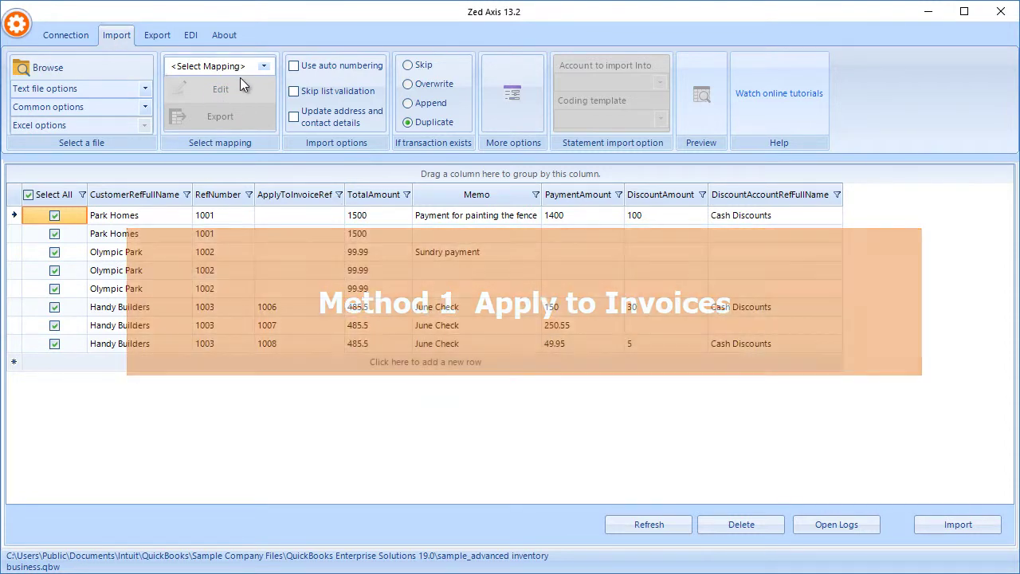
{"action": "left_click", "coordinate": [265, 67]}
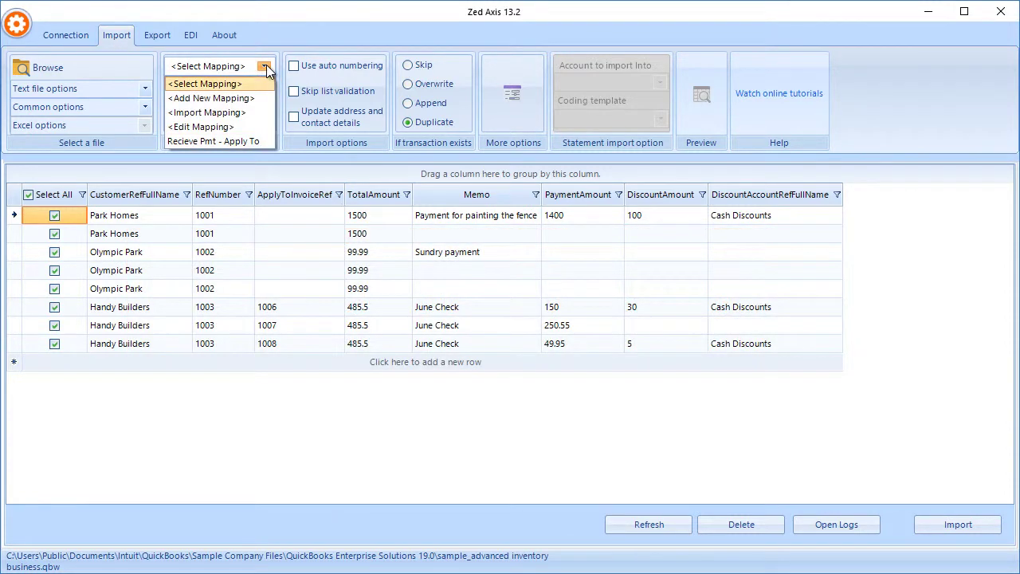
{"action": "left_click", "coordinate": [251, 142]}
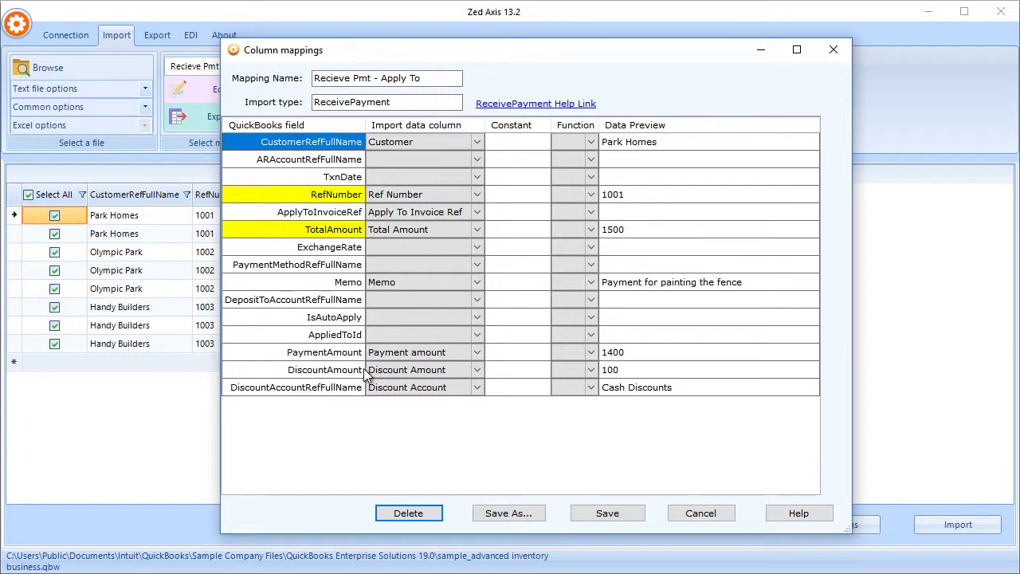
{"action": "left_click", "coordinate": [603, 511]}
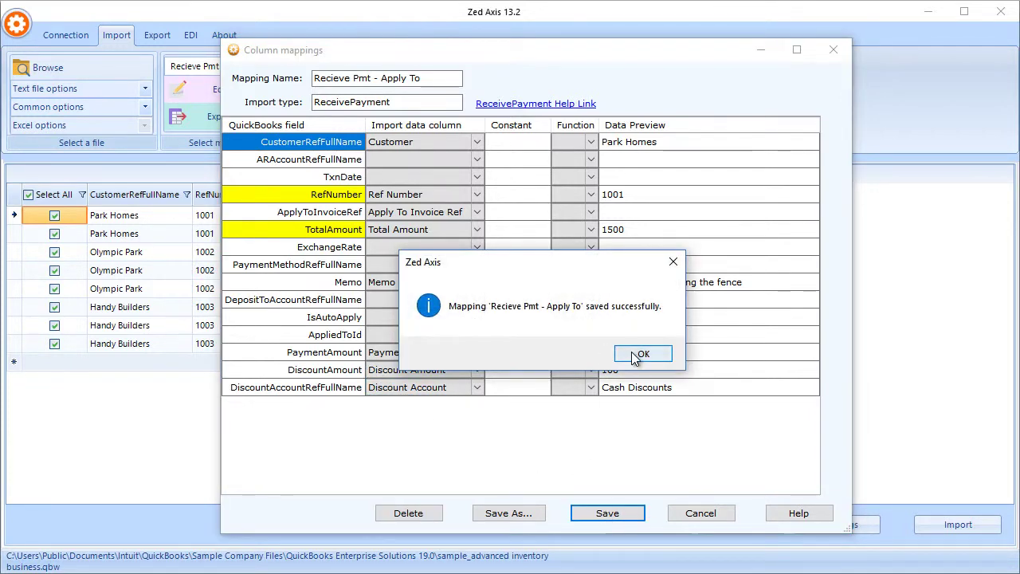
{"action": "left_click", "coordinate": [641, 355]}
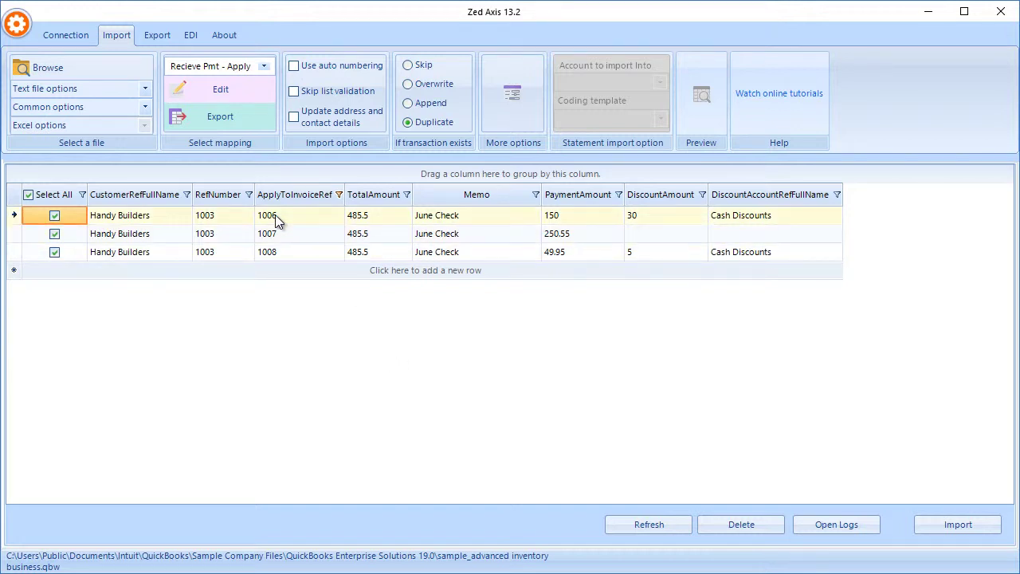
Step: Import the Handy Builders payment rows for invoices 1006, 1007 and 1008, and switch to QuickBooks to check customer records
{"action": "left_click_drag", "start_coordinate": [277, 216], "coordinate": [282, 252]}
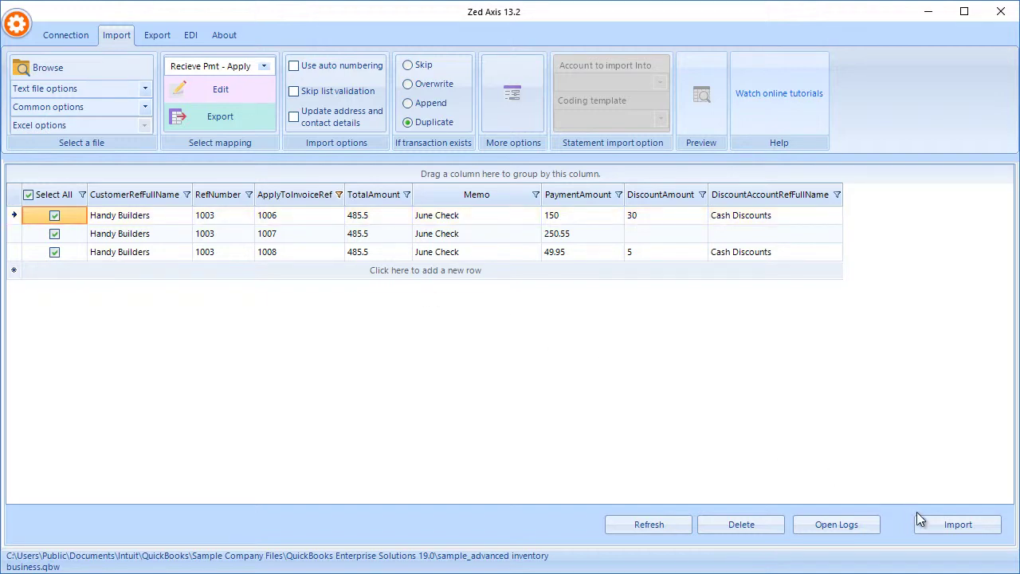
{"action": "left_click", "coordinate": [943, 529]}
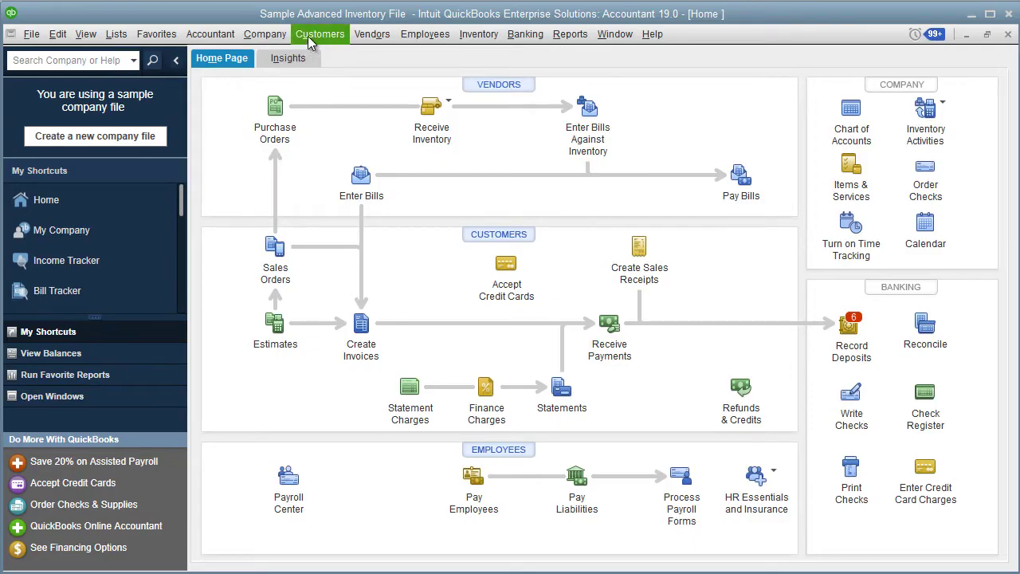
{"action": "left_click", "coordinate": [309, 40]}
{"action": "left_click", "coordinate": [347, 243]}
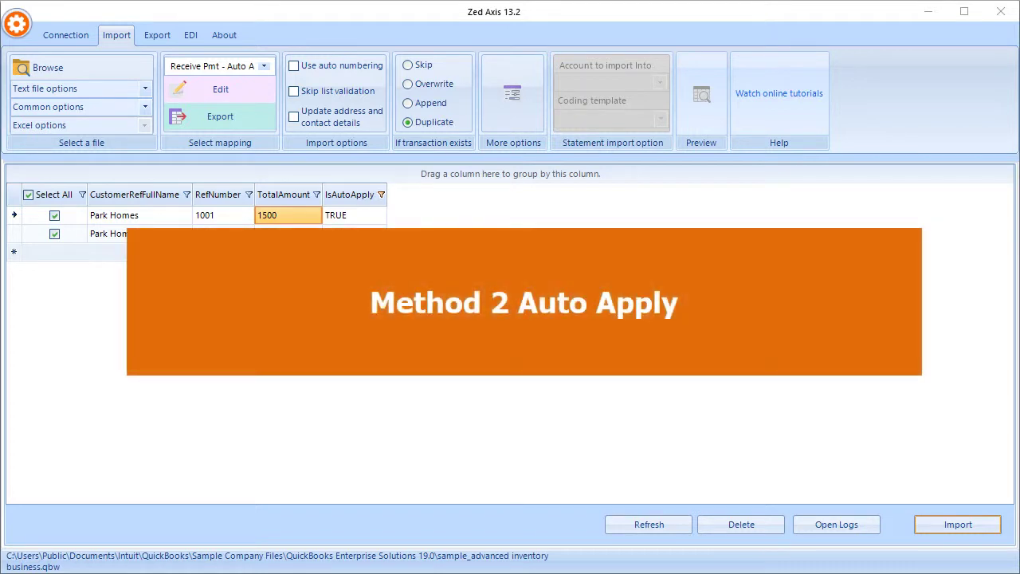
Step: In Zed Axis, save the "Receive Pmt - Auto Apply" mapping and import Park Homes payments 1001 and 1008
{"action": "left_click", "coordinate": [221, 89]}
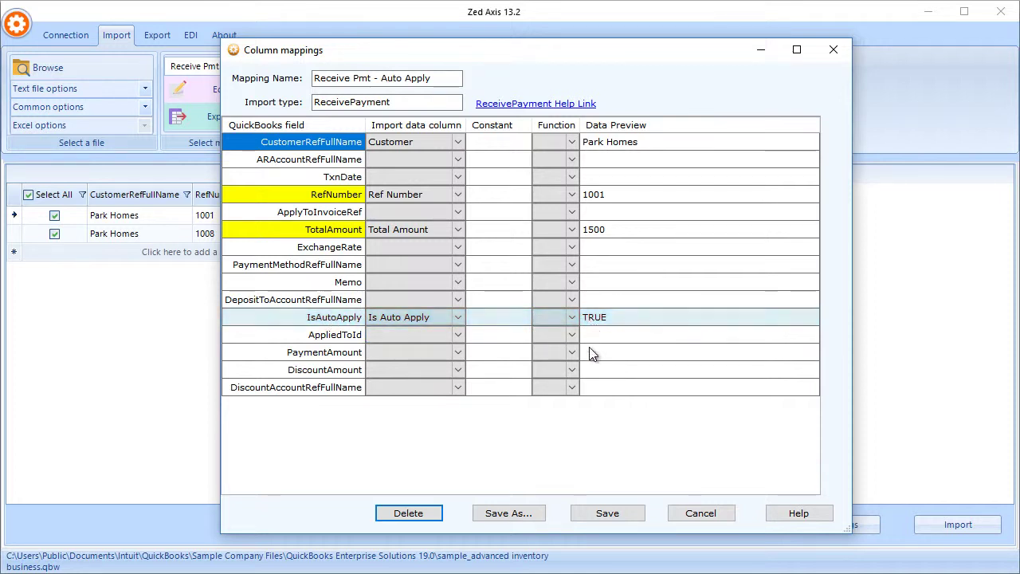
{"action": "left_click", "coordinate": [606, 514]}
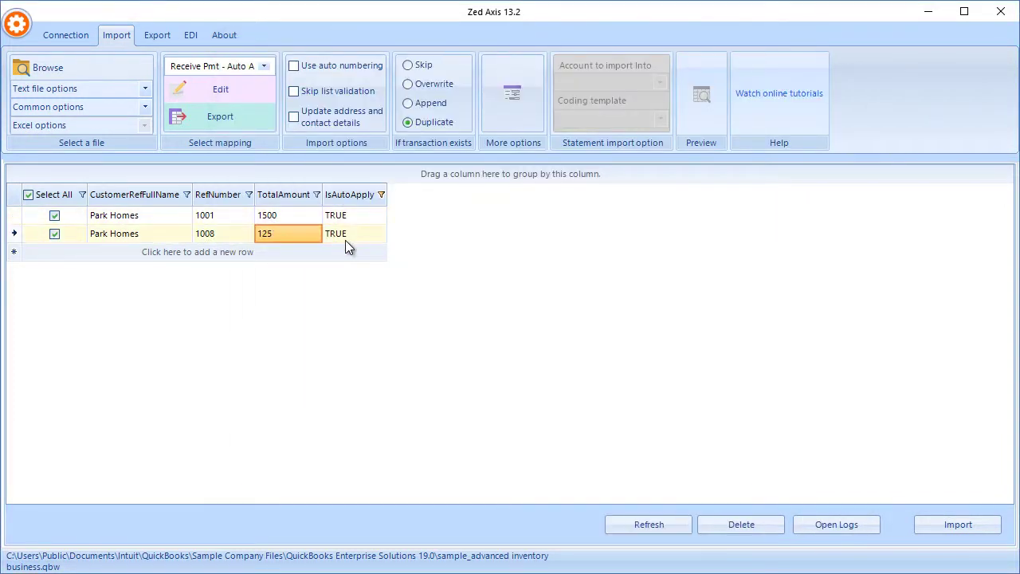
{"action": "left_click", "coordinate": [947, 524]}
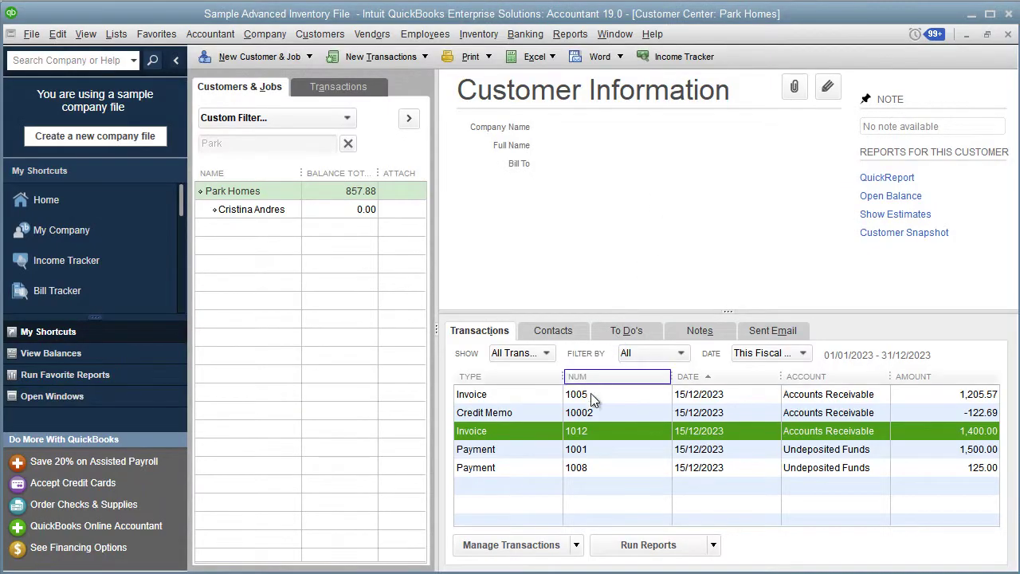
Step: In QuickBooks, open Park Homes payment 1001 and the following payment to examine how they are applied to invoices
{"action": "double_click", "coordinate": [508, 448]}
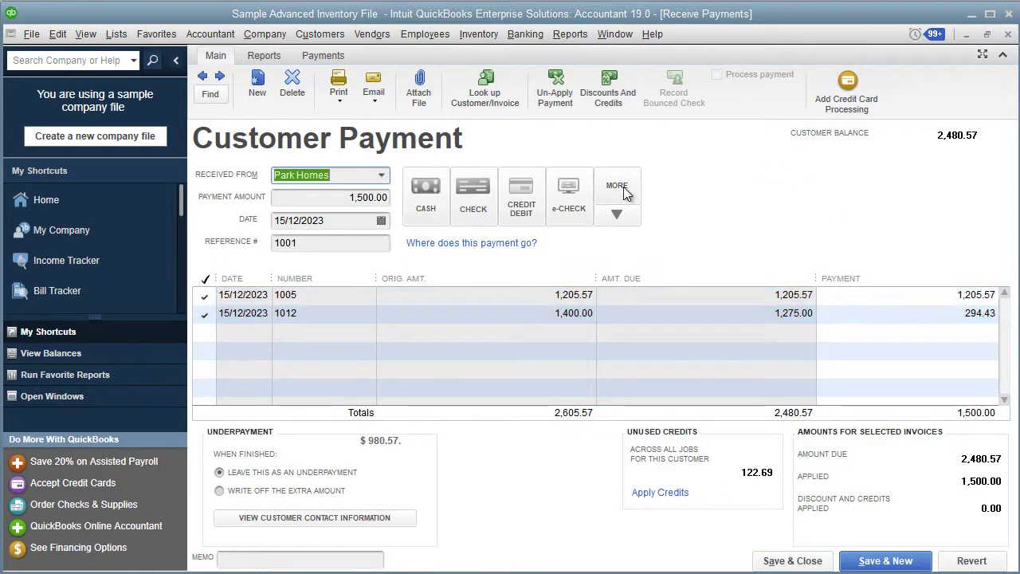
{"action": "left_click", "coordinate": [220, 77]}
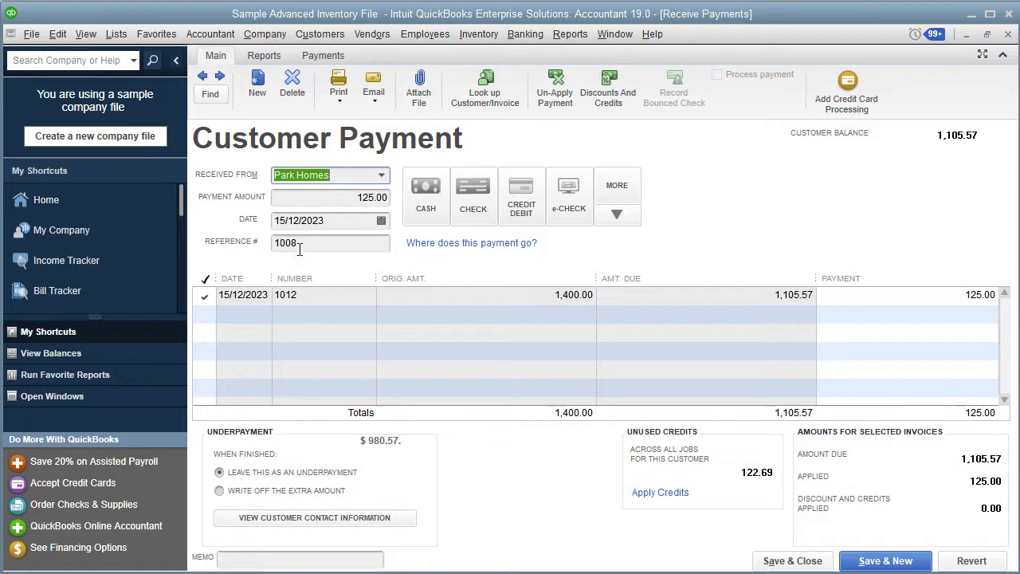
{"action": "left_click", "coordinate": [280, 301]}
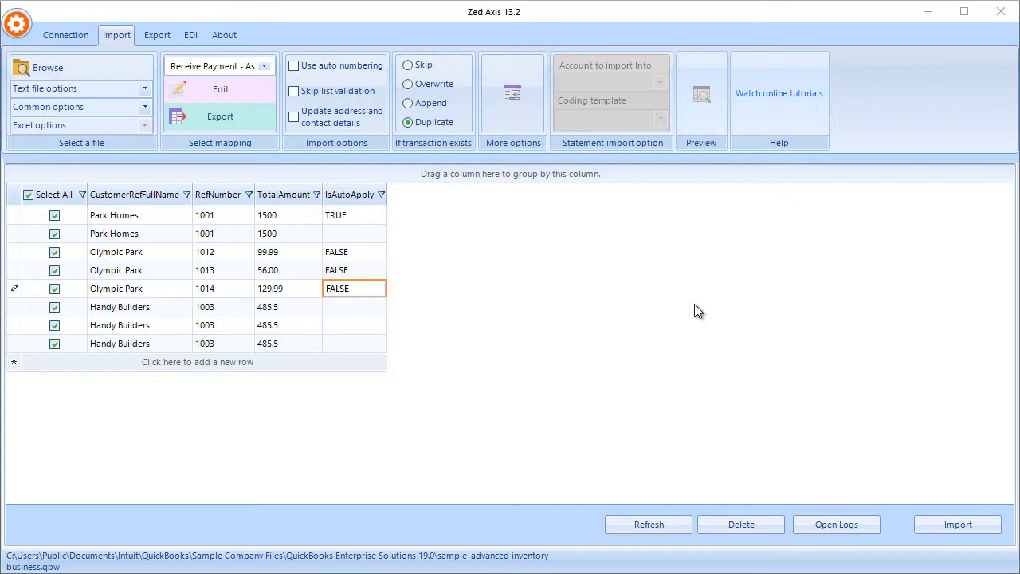
Step: In Zed Axis, save the "Receive Payment - As a credit" mapping and import Olympic Park payments 1012, 1013 and 1014
{"action": "left_click", "coordinate": [211, 89]}
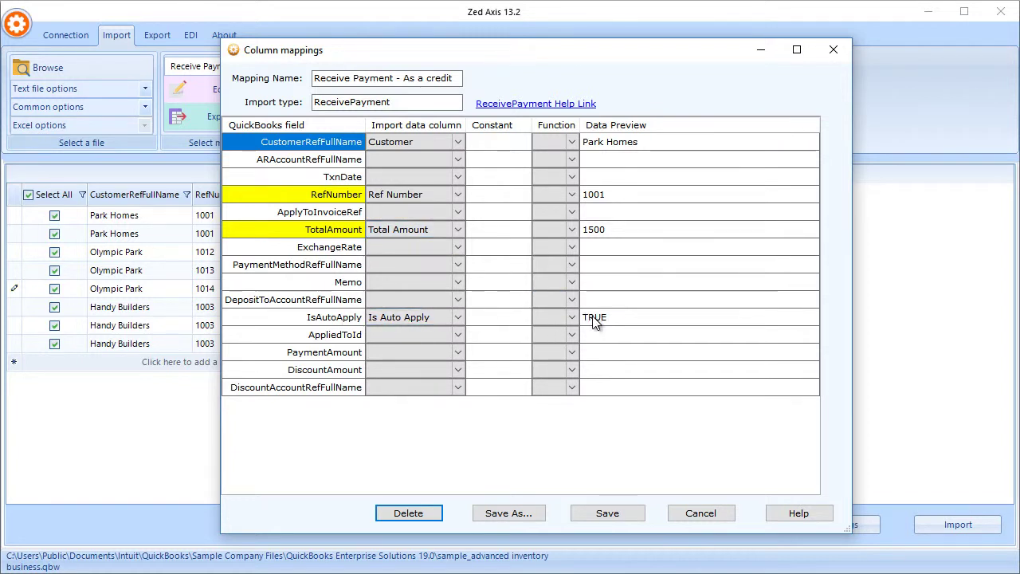
{"action": "left_click", "coordinate": [604, 515]}
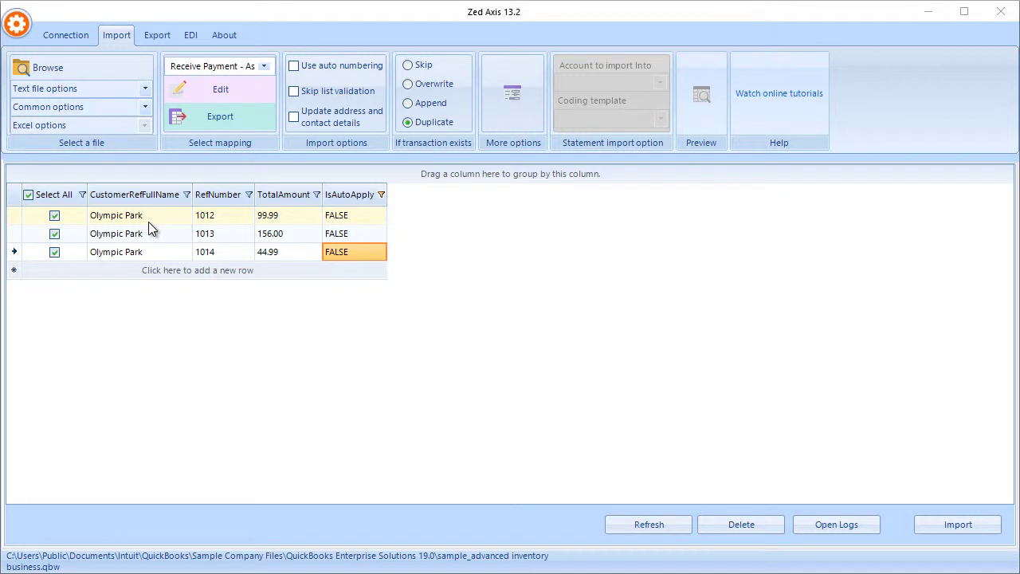
{"action": "left_click", "coordinate": [950, 527]}
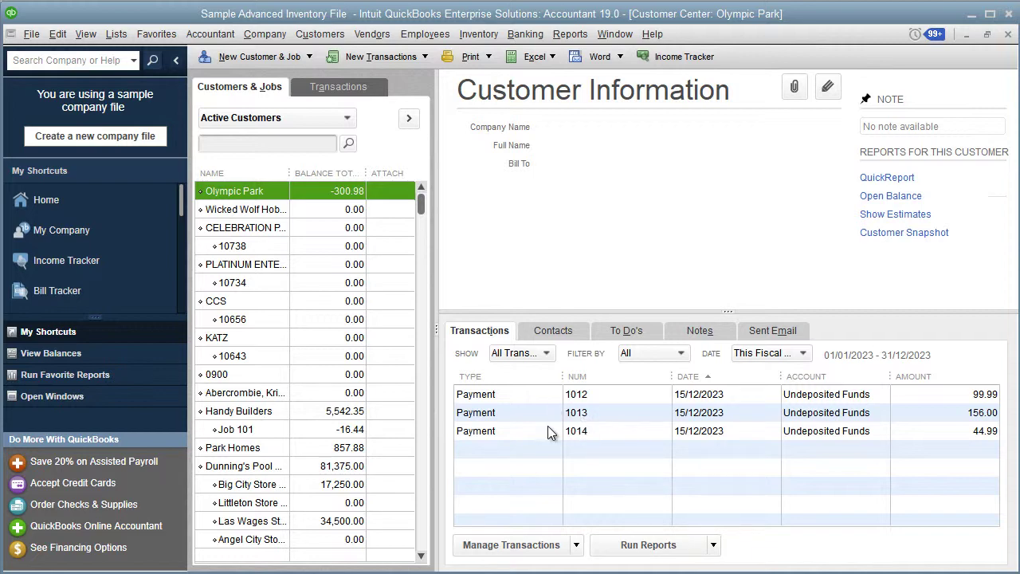
Step: In QuickBooks, open Olympic Park payment 1014 to examine its unapplied amount
{"action": "double_click", "coordinate": [548, 429]}
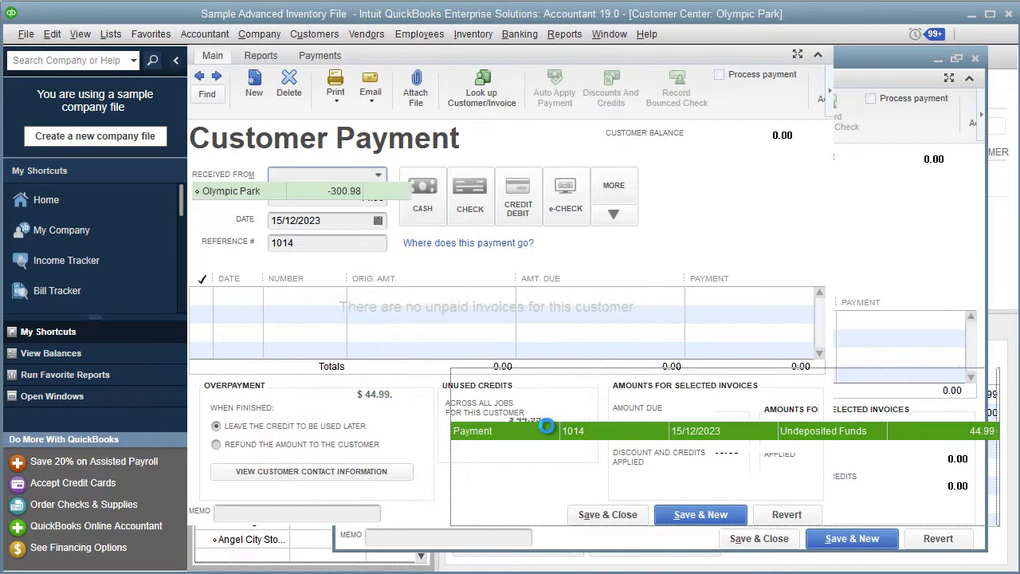